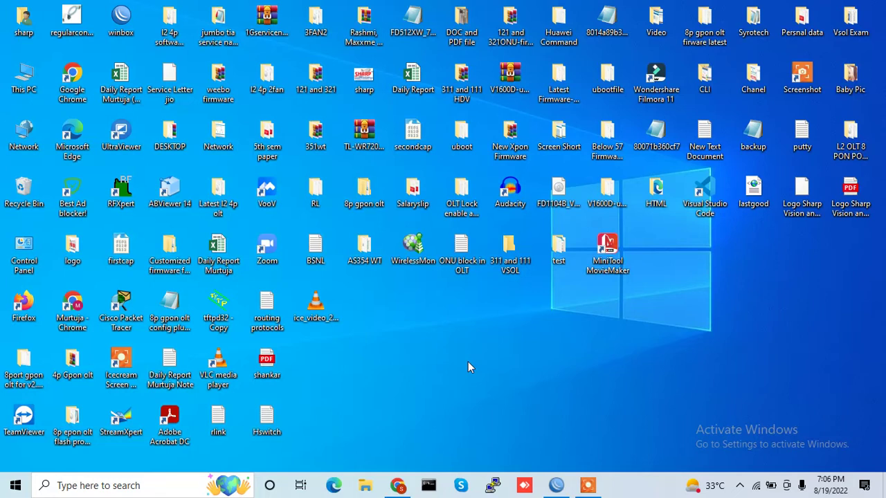
Launch Google Chrome and go to the router address 192.168.1.1
click(397, 485)
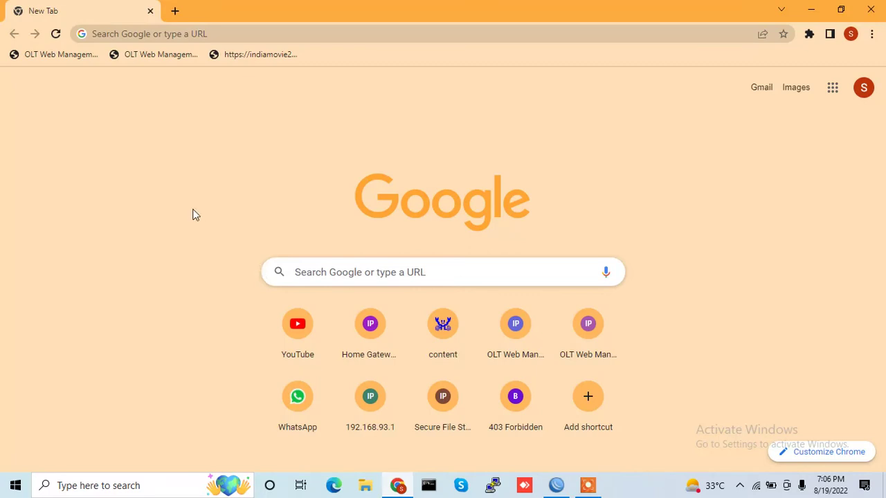
click(164, 37)
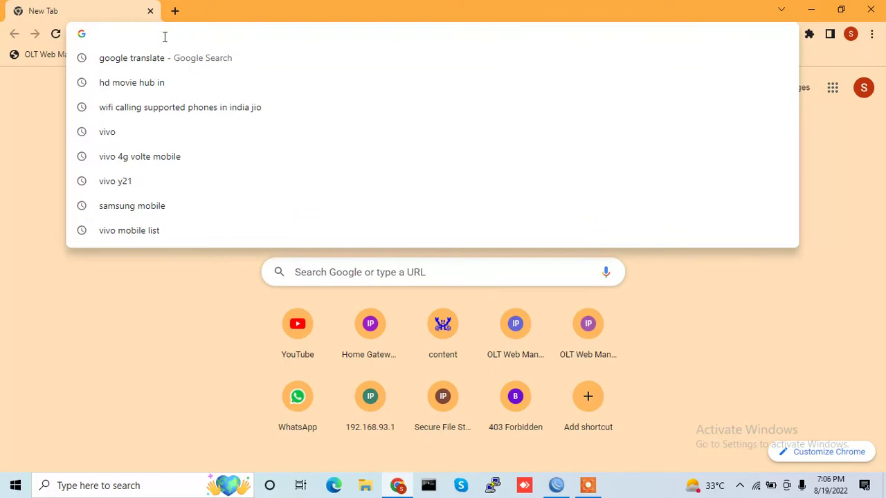
text(192.16)
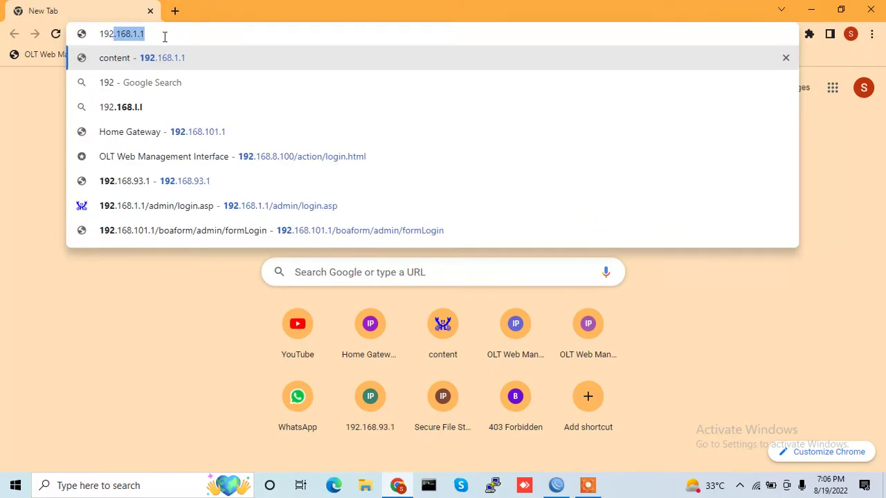
text(8.1.1)
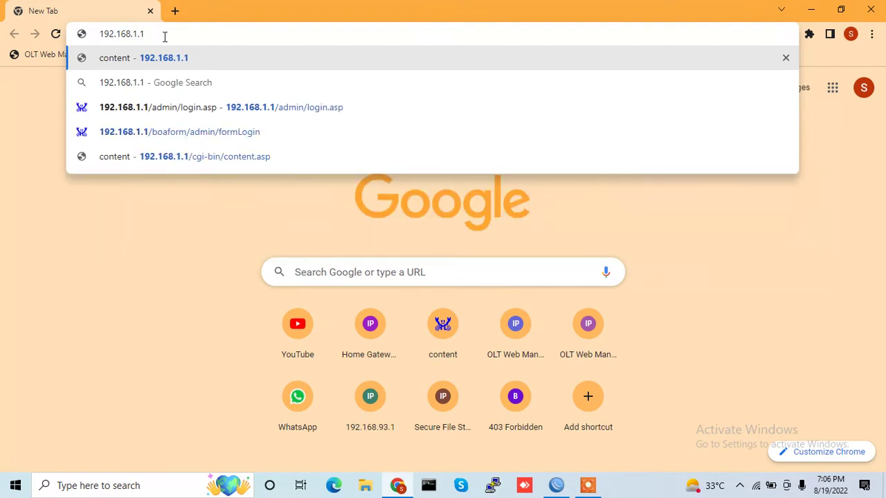
key(Return)
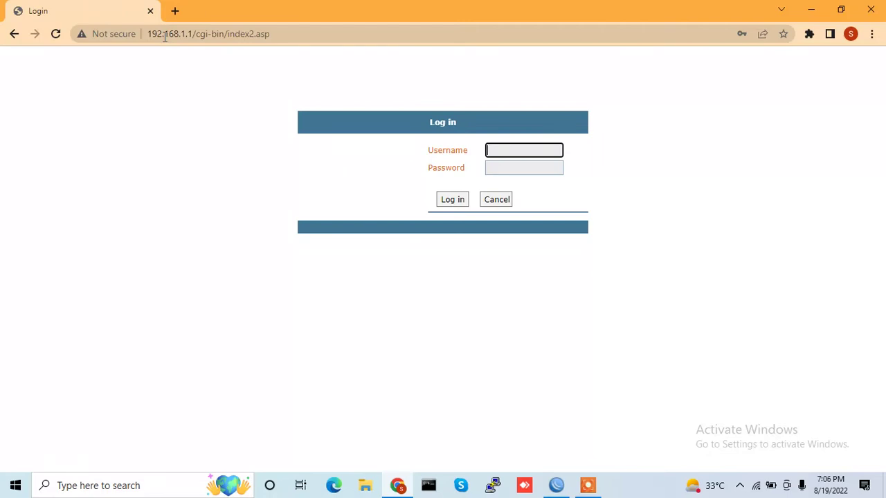
Log in as root with the admin password and dismiss the password breach warning
text(r)
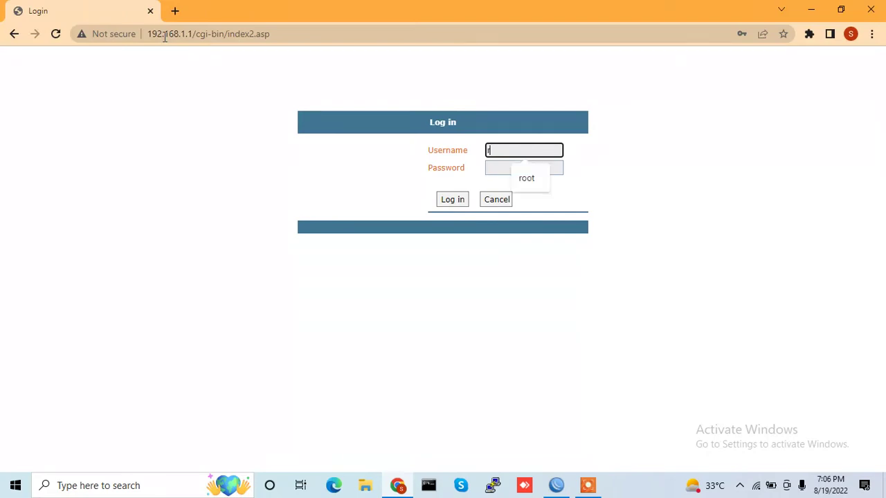
text(oot)
key(Tab)
text(•••••)
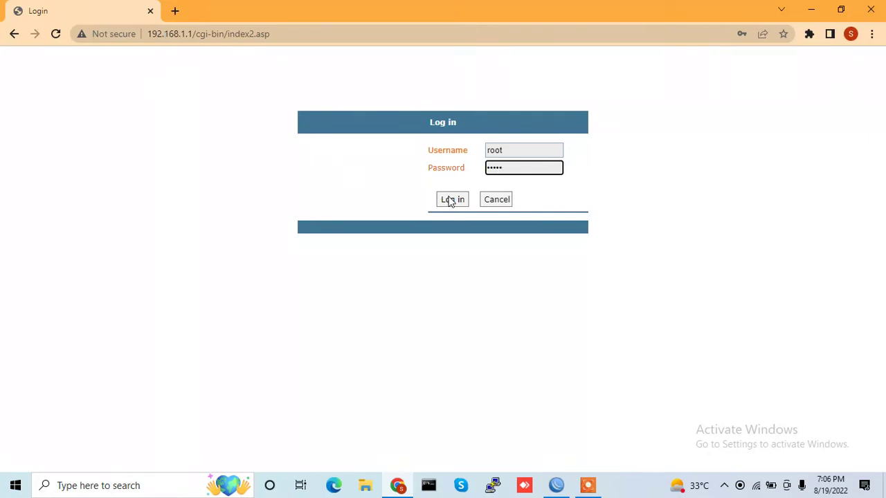
click(450, 200)
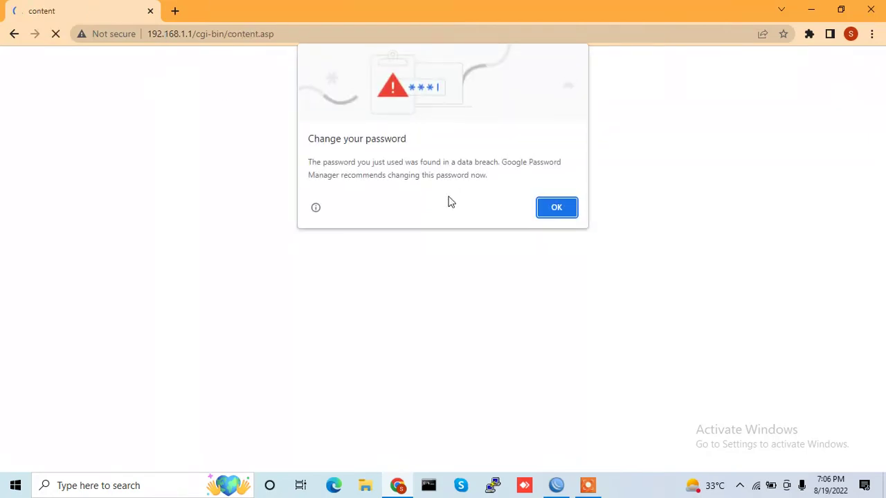
click(556, 208)
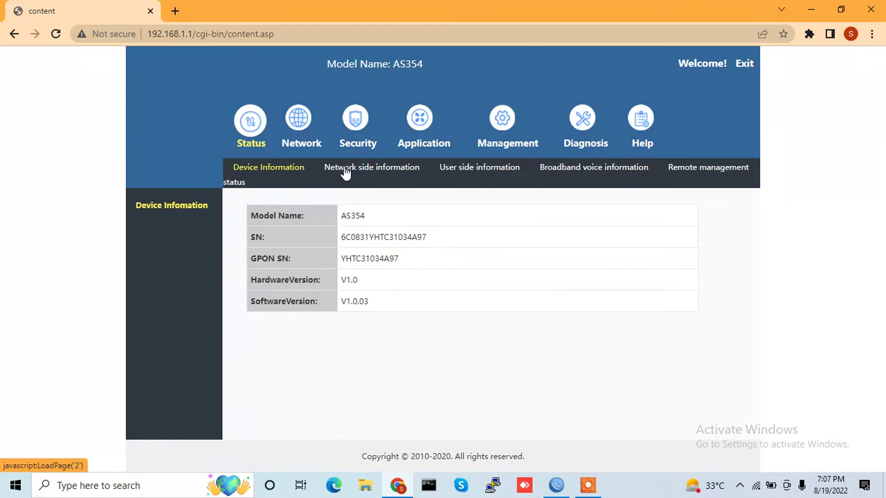
Verify the PON link connection information reads Online, then go to Network's Broadband setting page
click(346, 172)
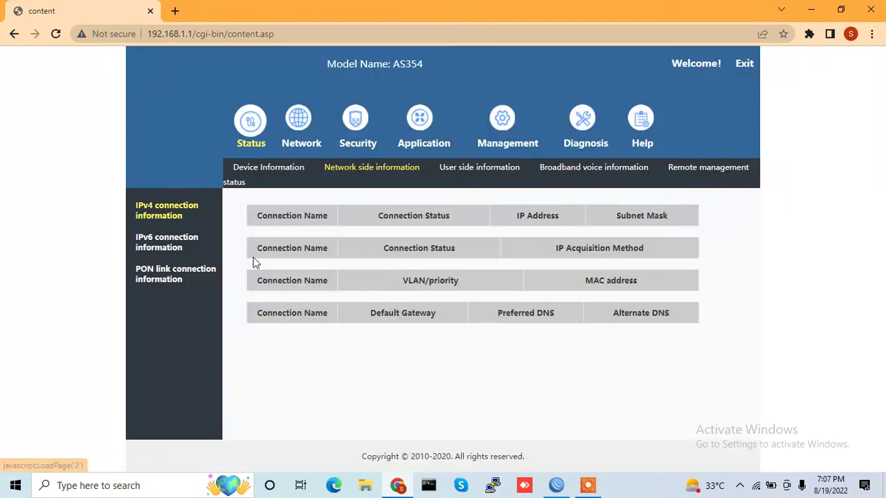
click(195, 272)
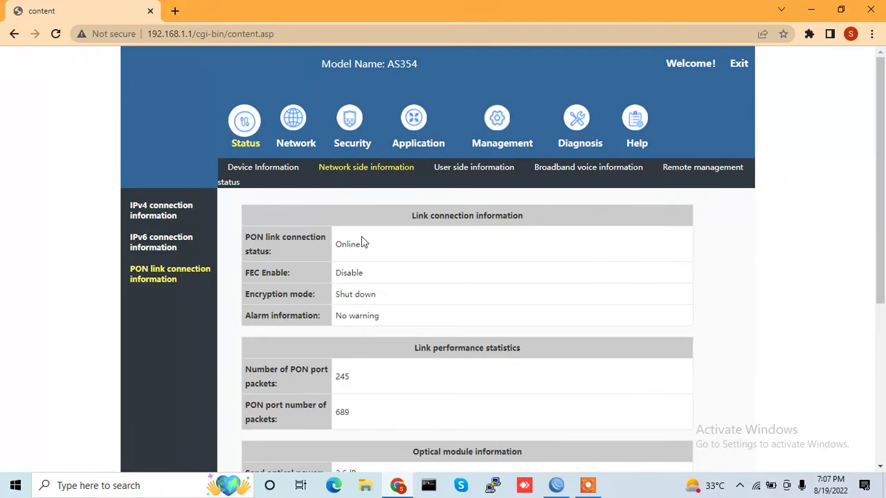
double_click(359, 246)
scroll(743, 374, down, 4)
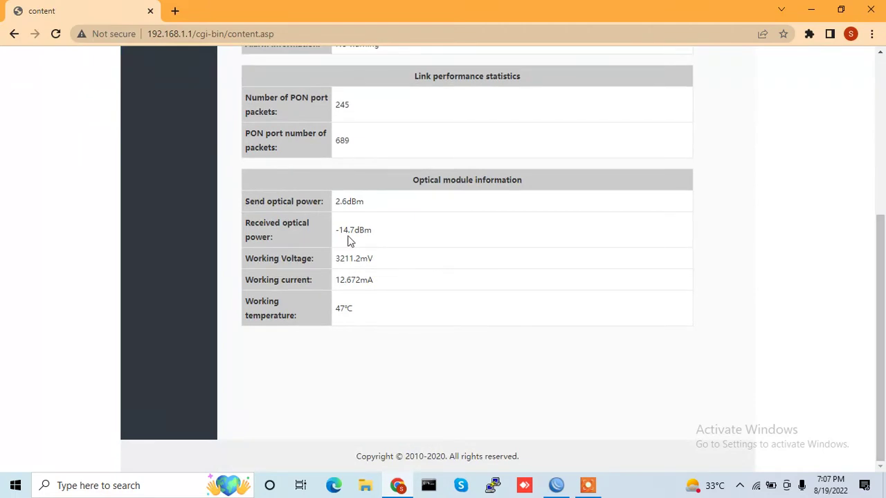
scroll(875, 176, up, 4)
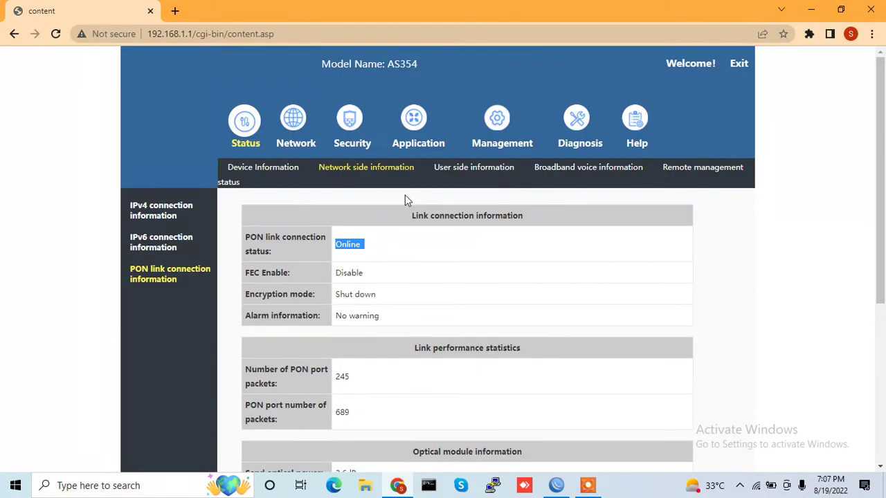
click(292, 125)
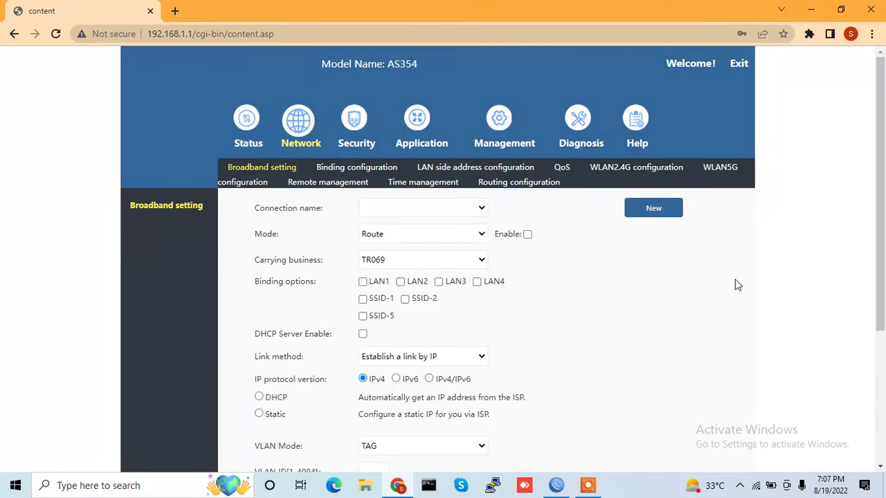
Create a new WAN connection in Route mode with carrying business INTERNET
click(655, 209)
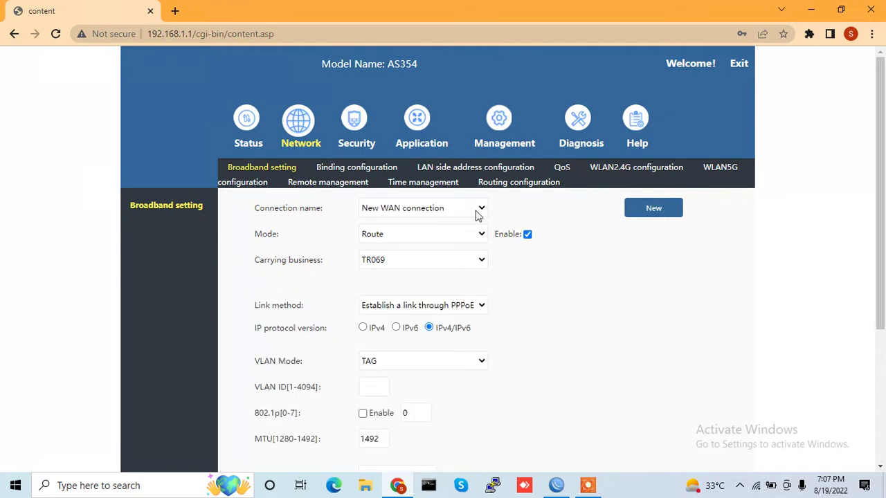
click(408, 210)
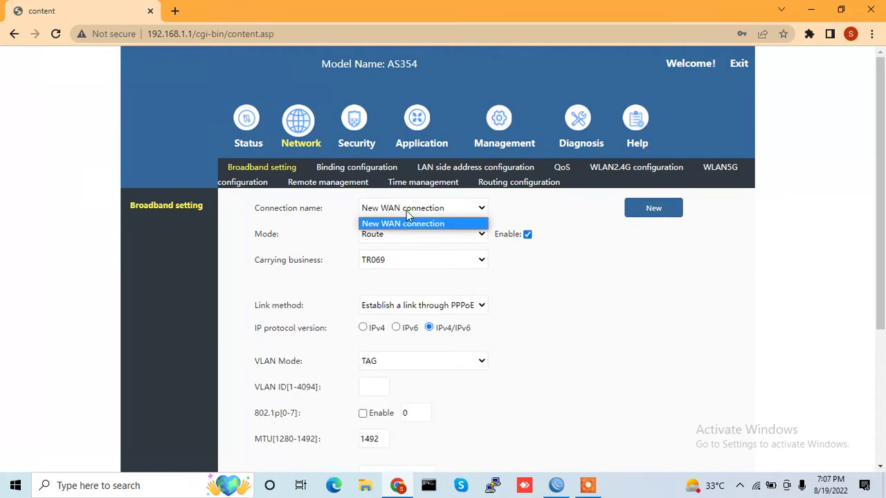
click(405, 225)
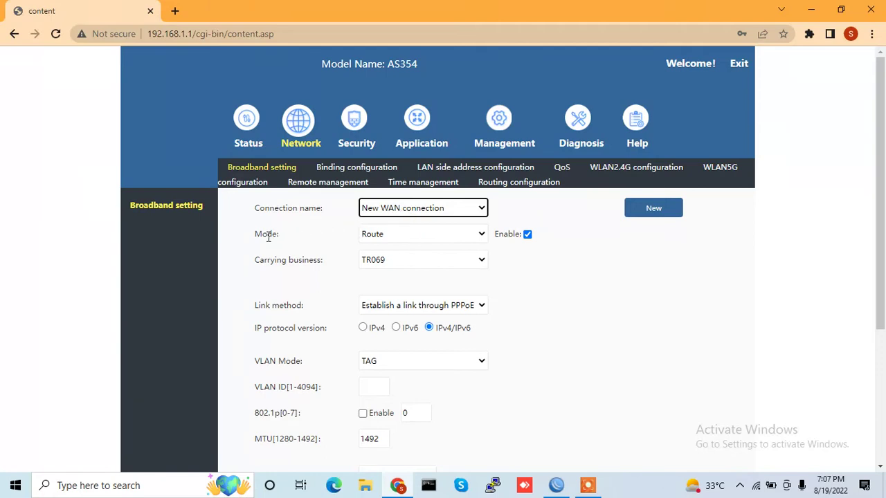
click(370, 235)
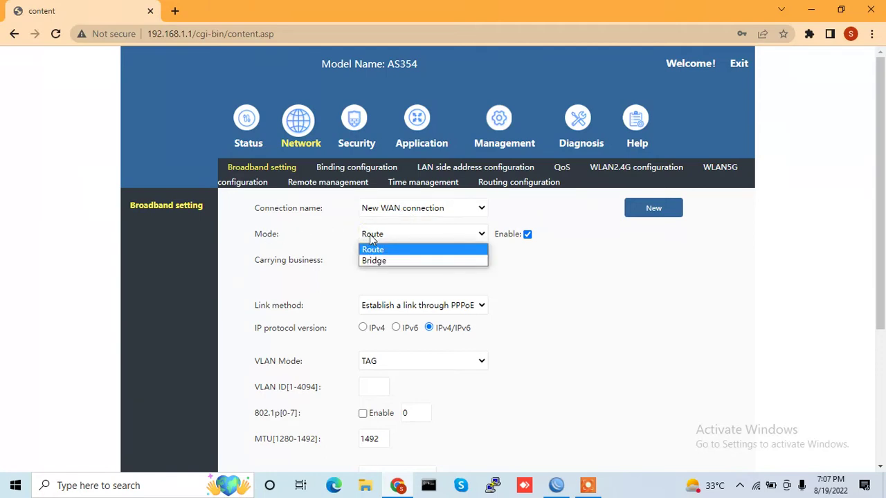
click(377, 251)
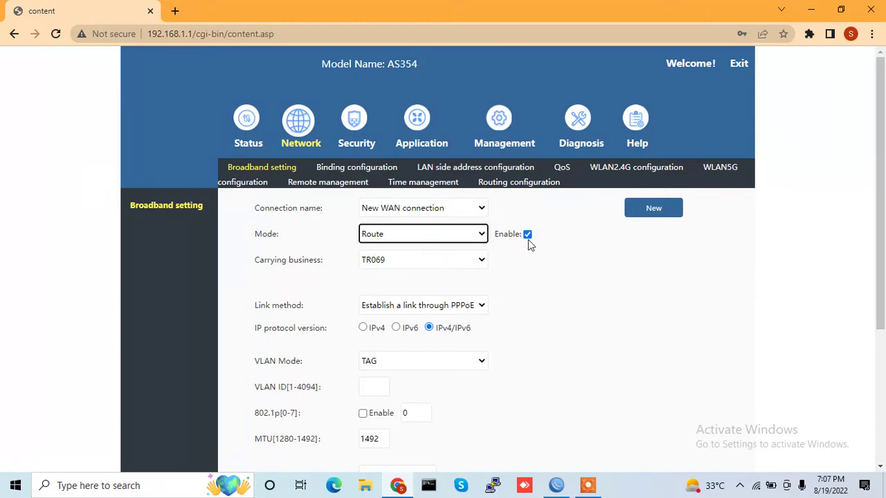
click(409, 263)
click(394, 286)
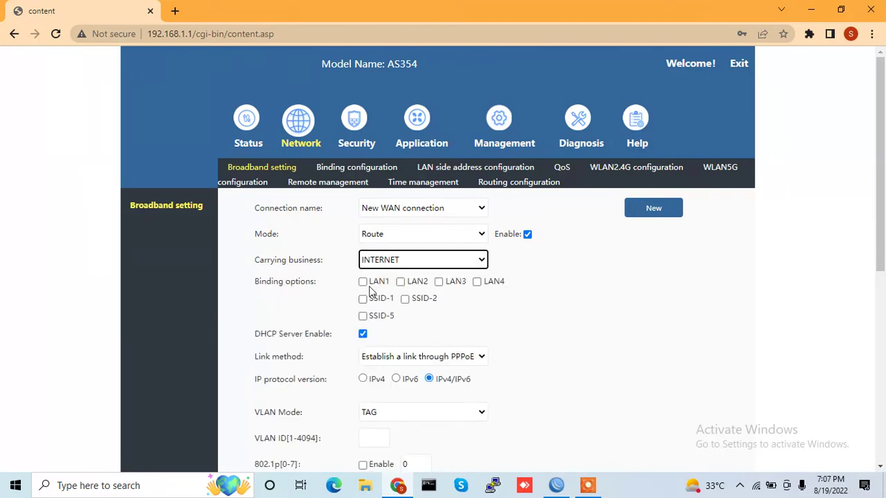
Bind LAN1, LAN2, LAN3, LAN4, SSID-1, SSID-2 and SSID-5 to the connection
click(363, 282)
click(363, 299)
click(363, 317)
click(400, 281)
click(405, 299)
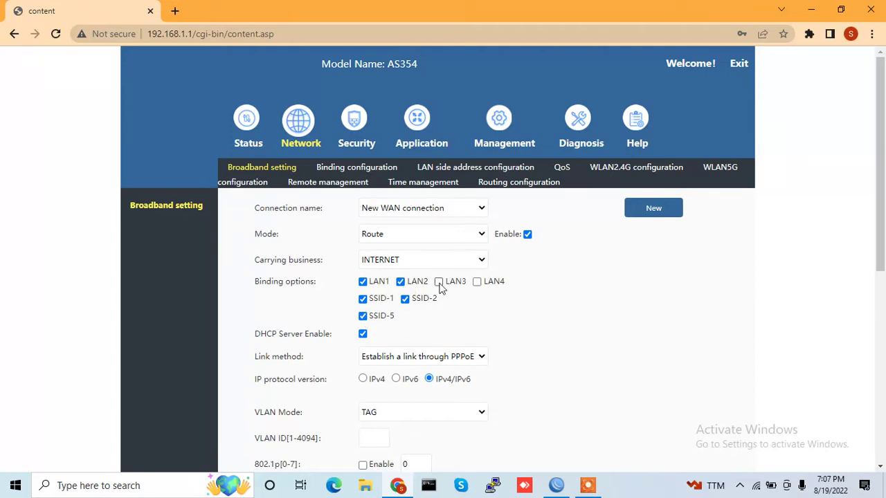
click(439, 282)
click(477, 283)
Keep the link method as PPPoE and use IPv4 only
scroll(881, 380, down, 5)
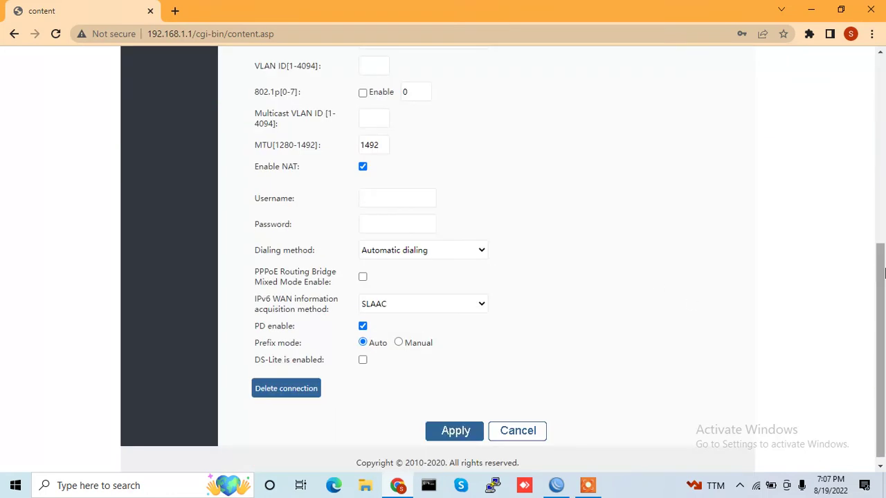
drag(878, 280, 877, 221)
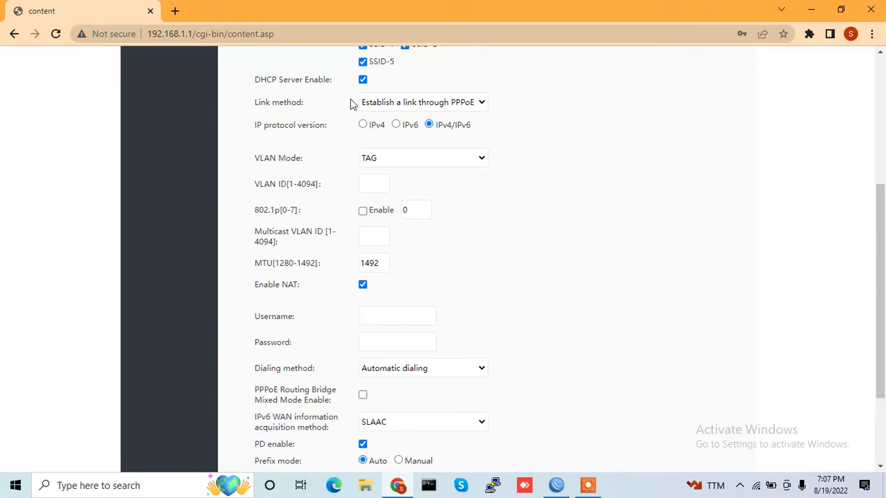
click(411, 105)
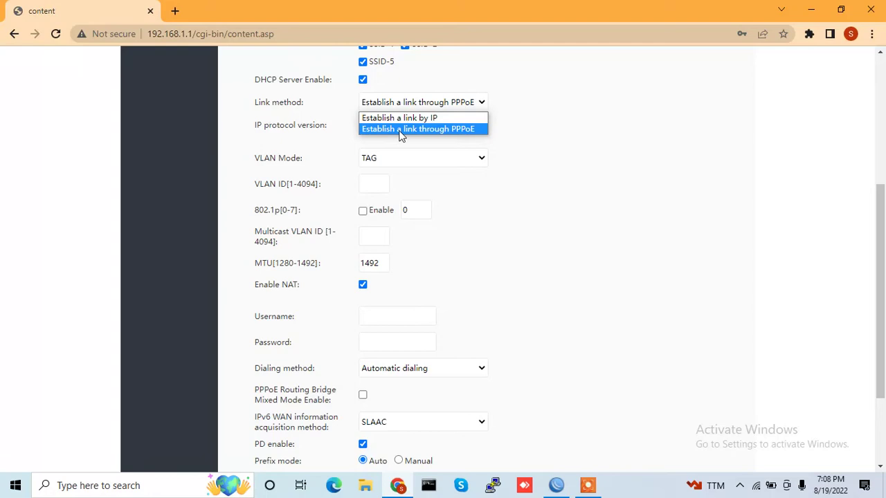
click(425, 129)
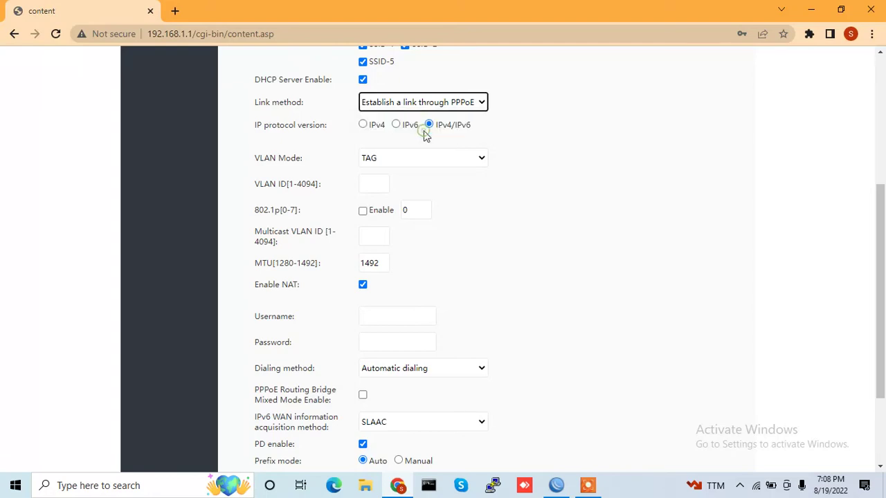
click(364, 126)
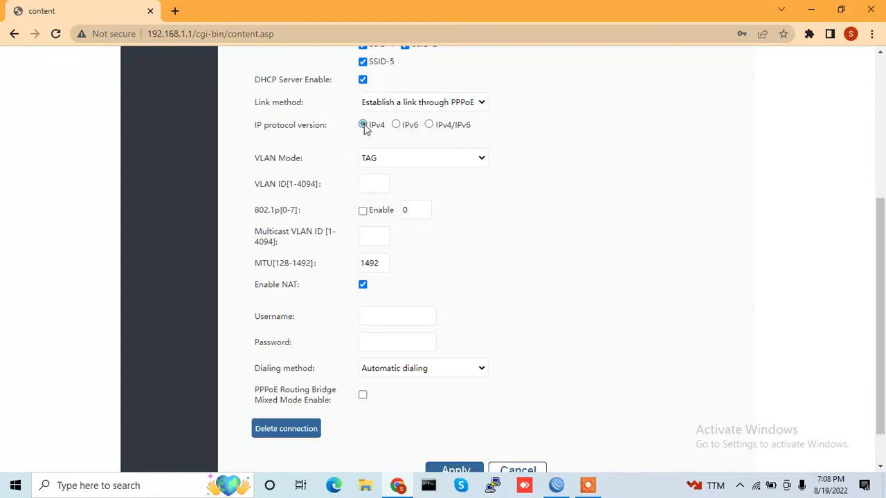
Set the VLAN mode to TAG with VLAN ID 400
click(394, 163)
click(394, 163)
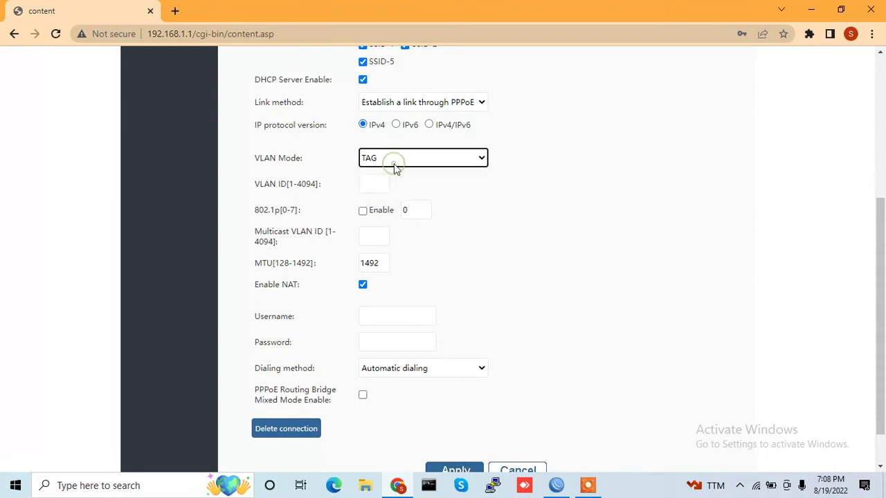
click(394, 163)
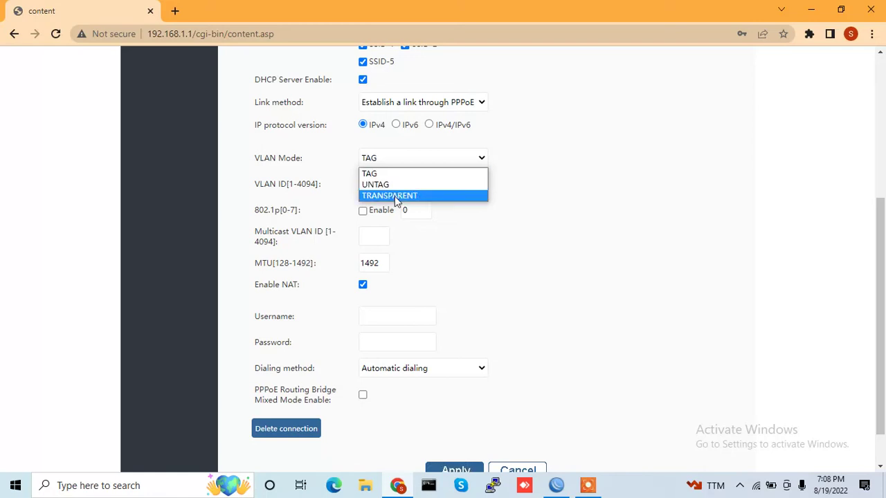
click(395, 196)
click(381, 191)
click(397, 169)
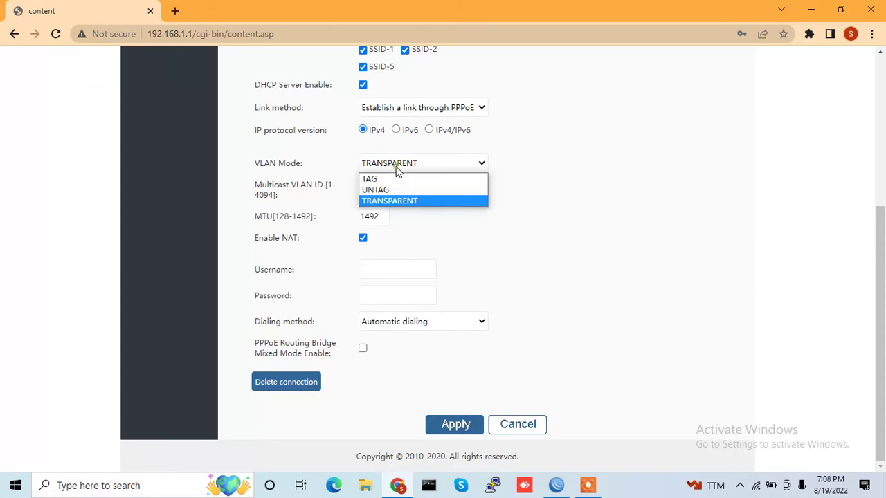
click(374, 180)
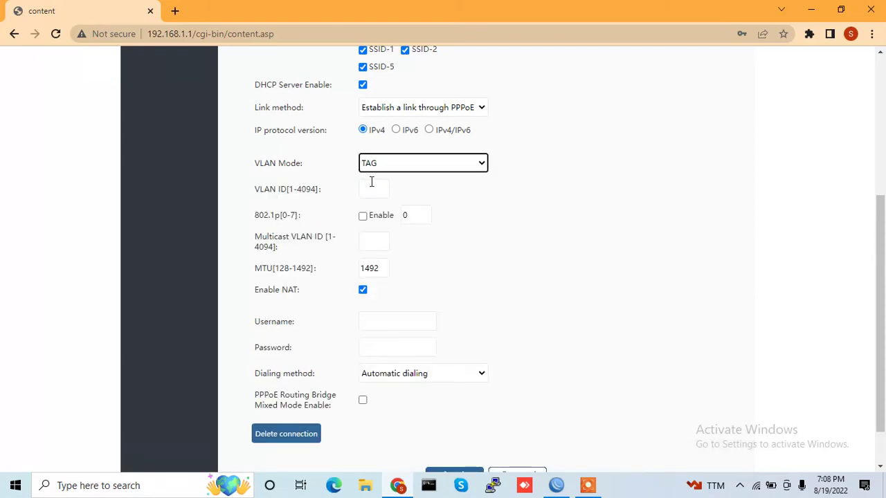
click(371, 183)
click(376, 219)
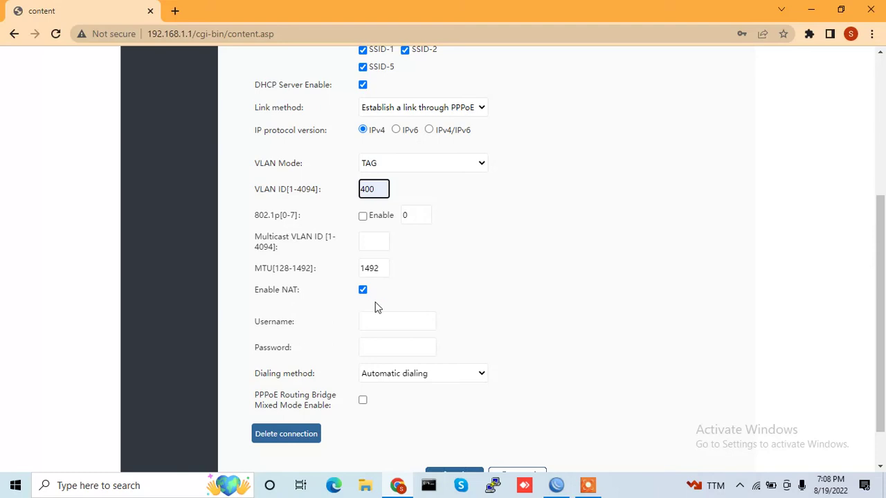
Enter the PPPoE account username and password and apply, saving 1_INTERNET_R_VID_400
click(377, 321)
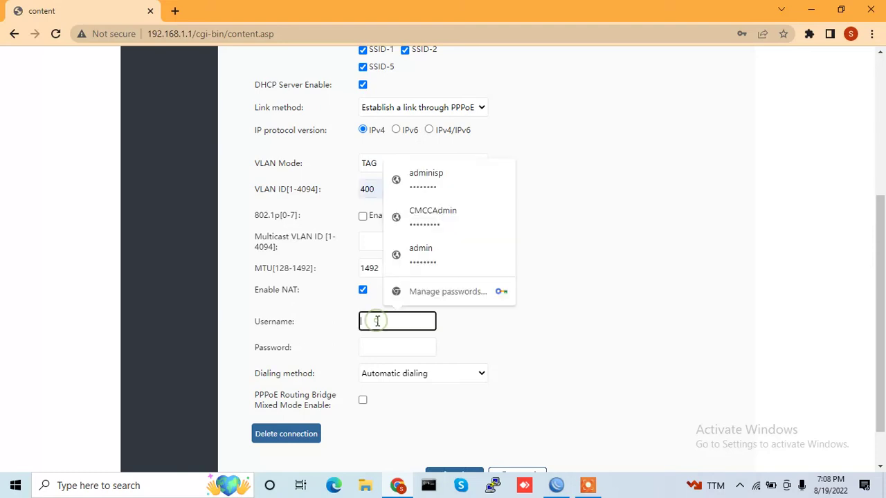
text(m)
click(408, 353)
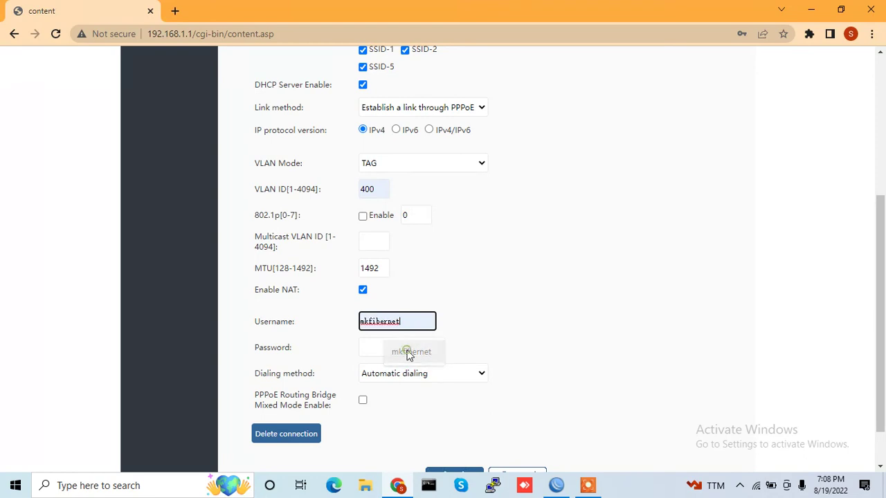
click(386, 348)
text(123456)
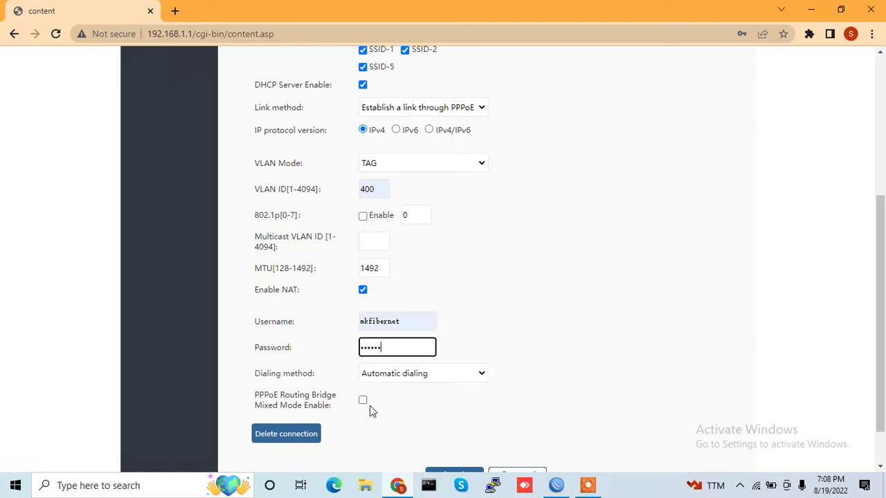
click(880, 466)
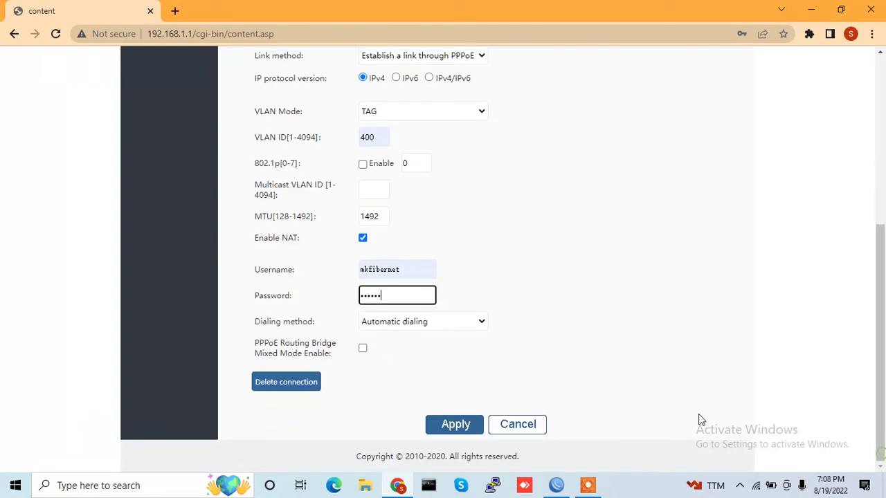
click(456, 425)
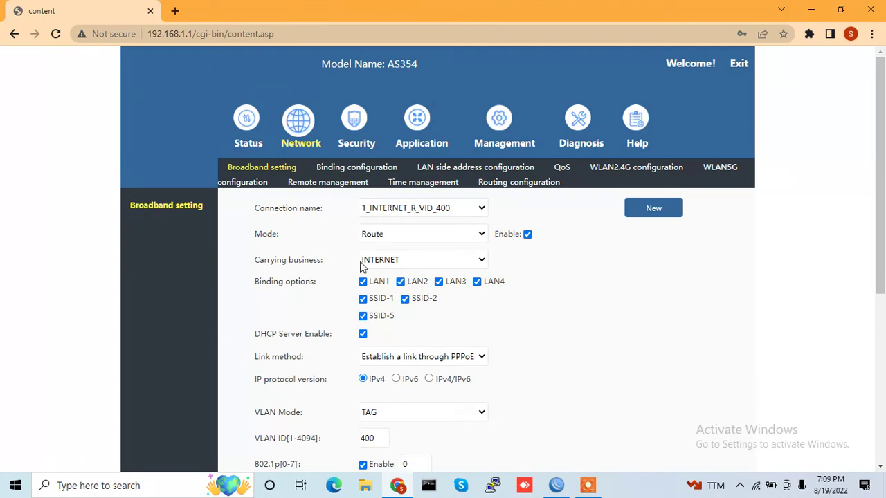
click(245, 133)
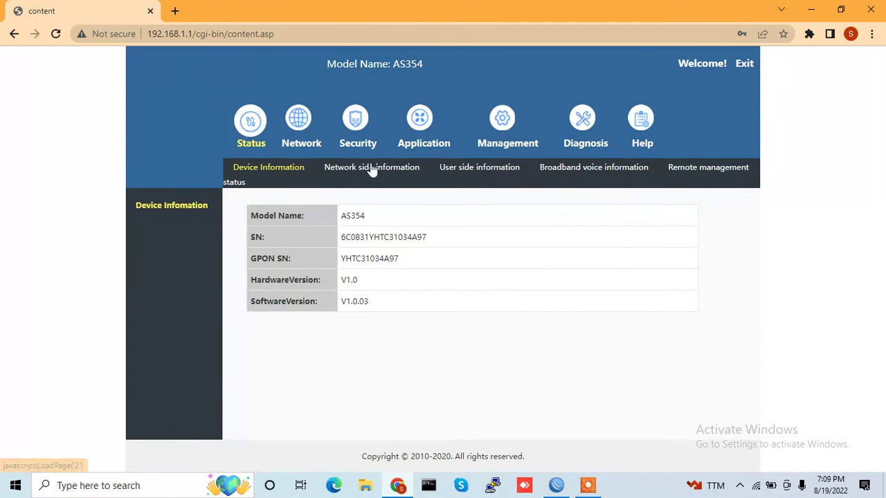
click(372, 168)
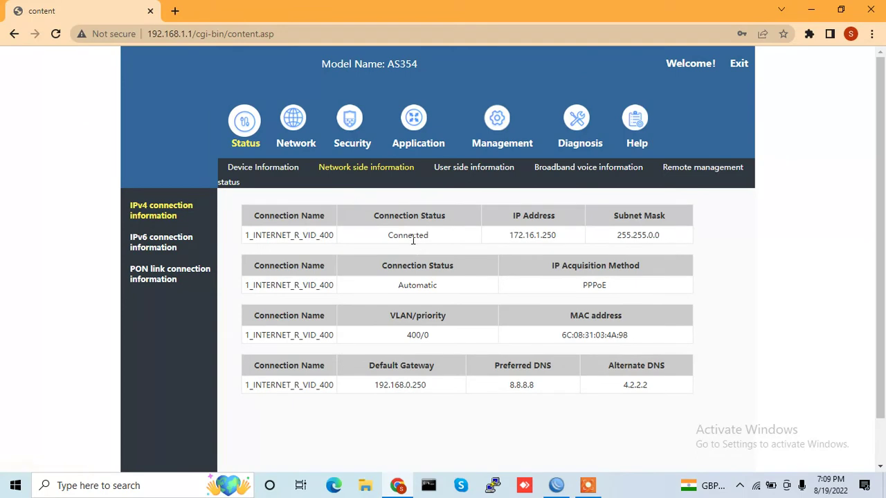
double_click(421, 234)
click(301, 130)
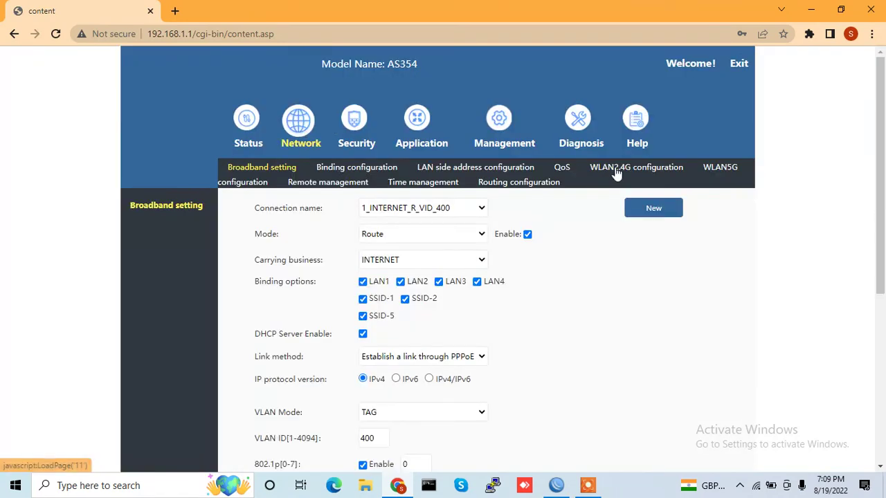
Rename 2.4G SSID-1 from COMMON to the new network name, set a new WPA key, and apply
click(616, 169)
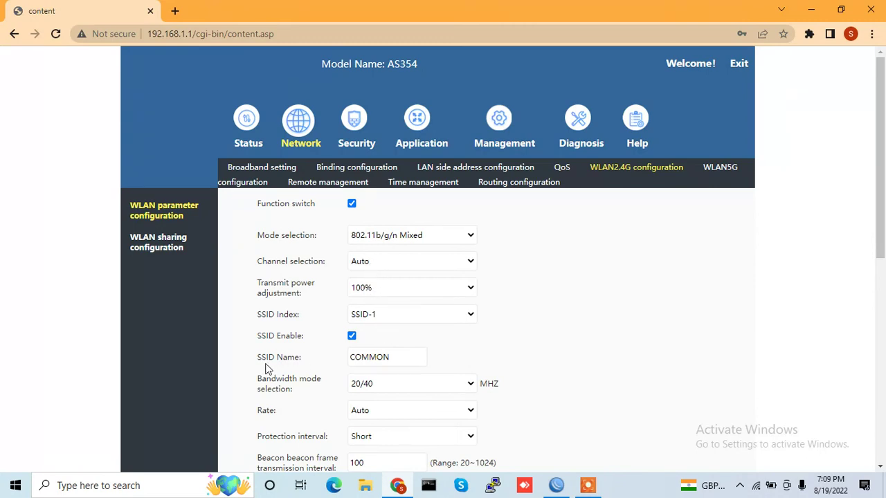
click(396, 362)
double_click(396, 361)
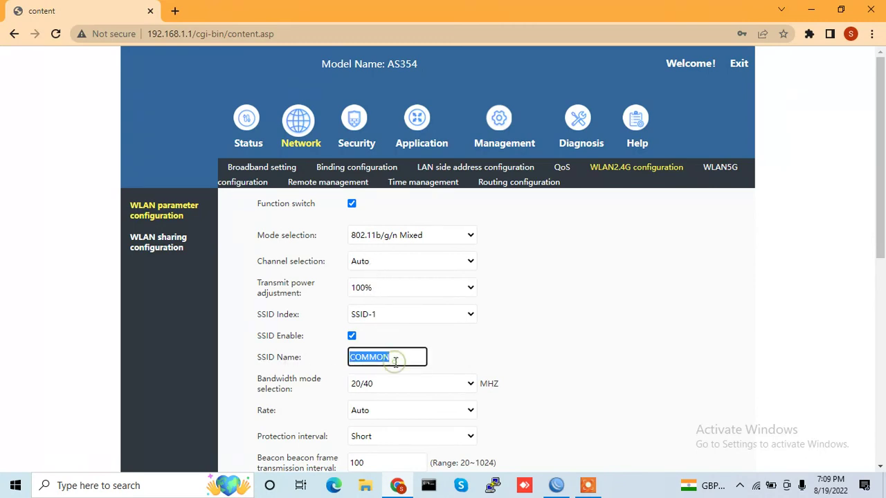
text(m)
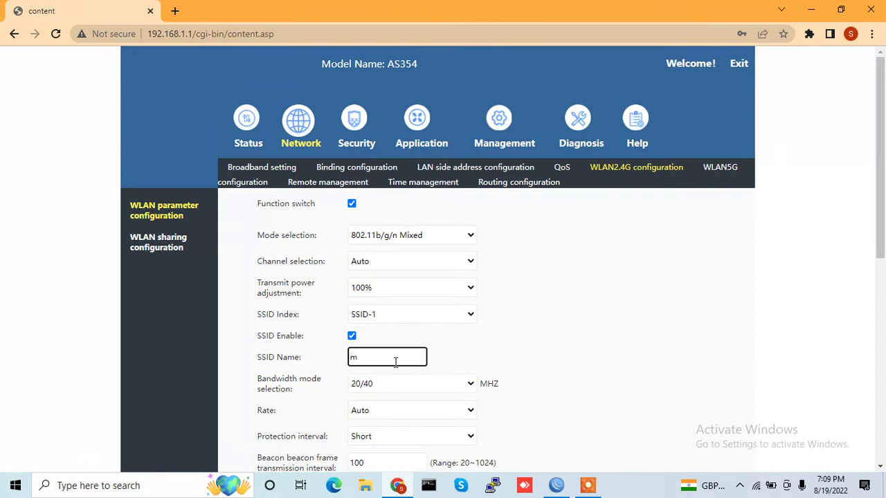
text(khan )
text(2.4G)
click(881, 469)
drag(882, 468, 882, 469)
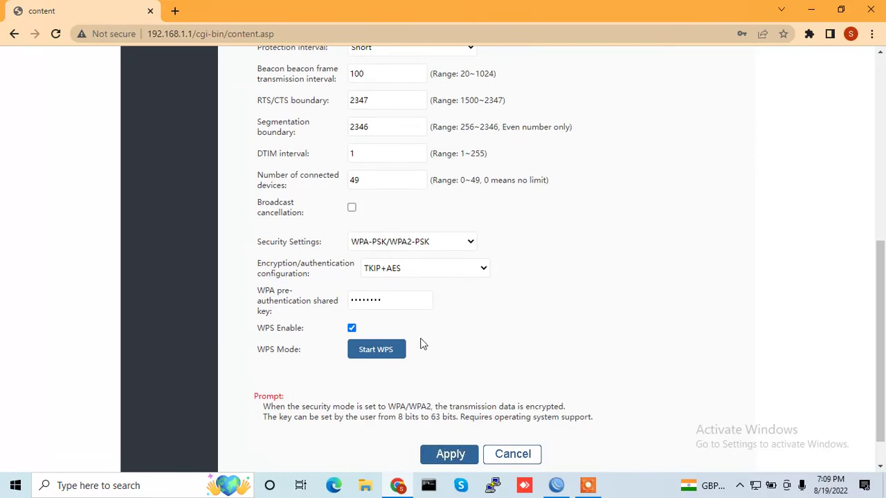
double_click(393, 299)
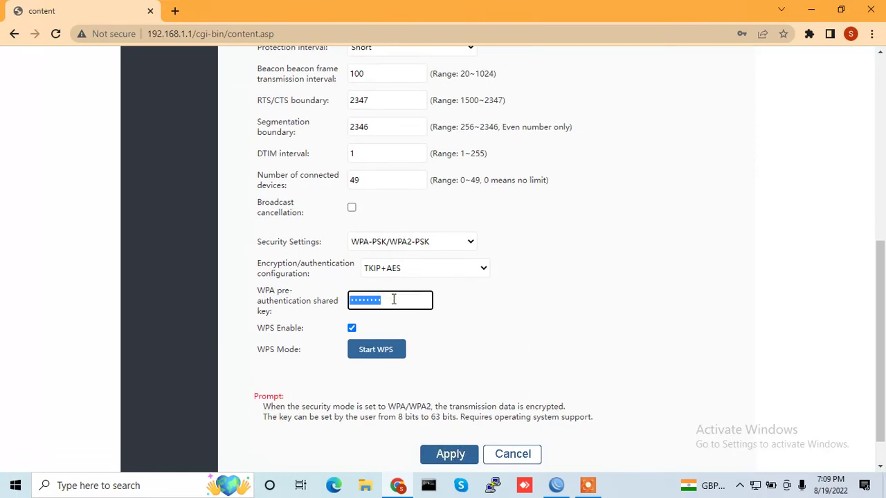
text(12345678)
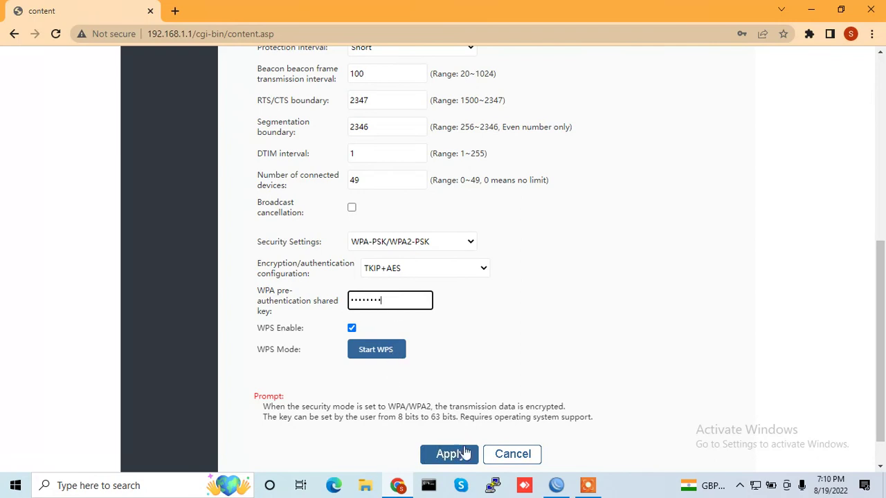
click(457, 455)
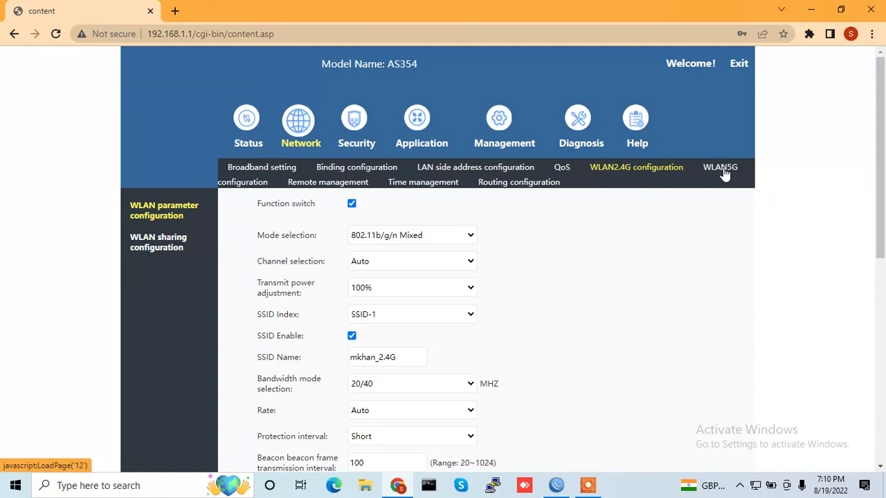
On the WLAN5G page, rename SSID-5 from COMMON-5G to the new 5G network name
click(725, 174)
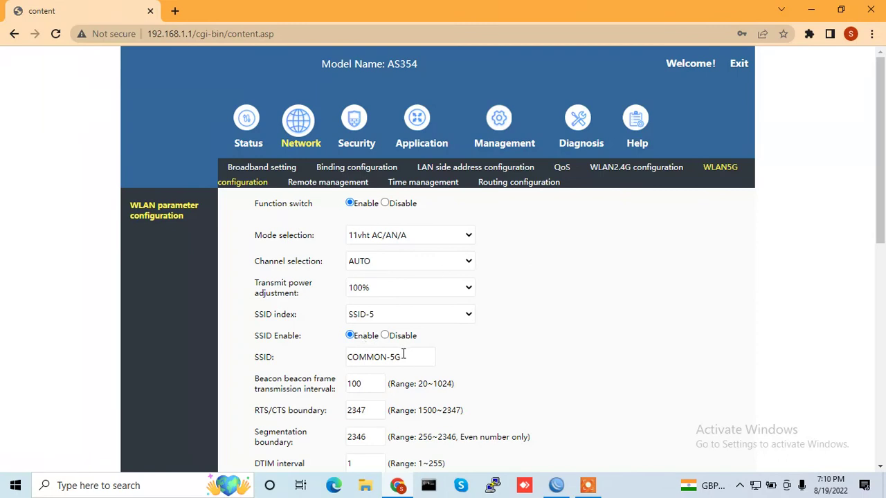
triple_click(379, 356)
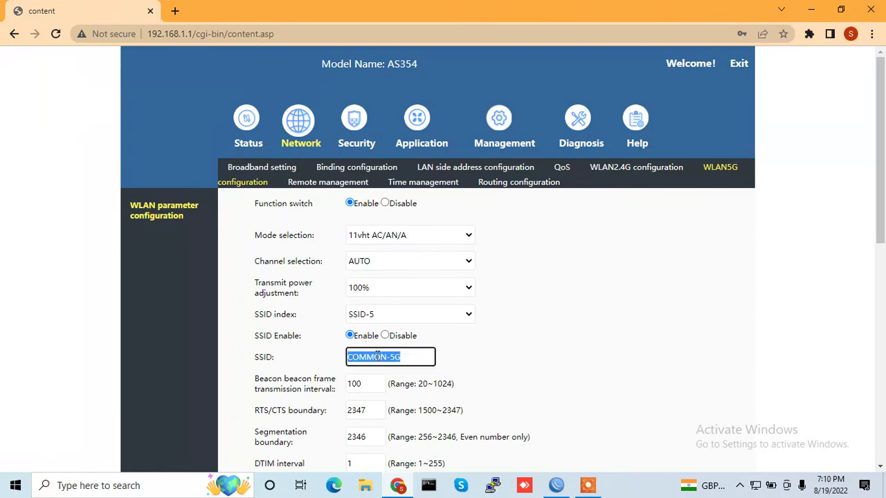
text(mkhan_5G)
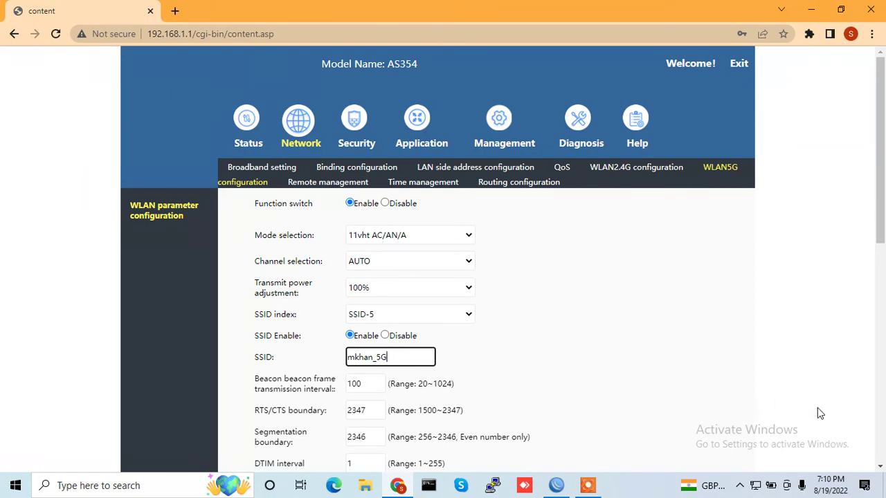
Replace the 5G WPA pre-shared key with a new password and apply the settings
click(880, 466)
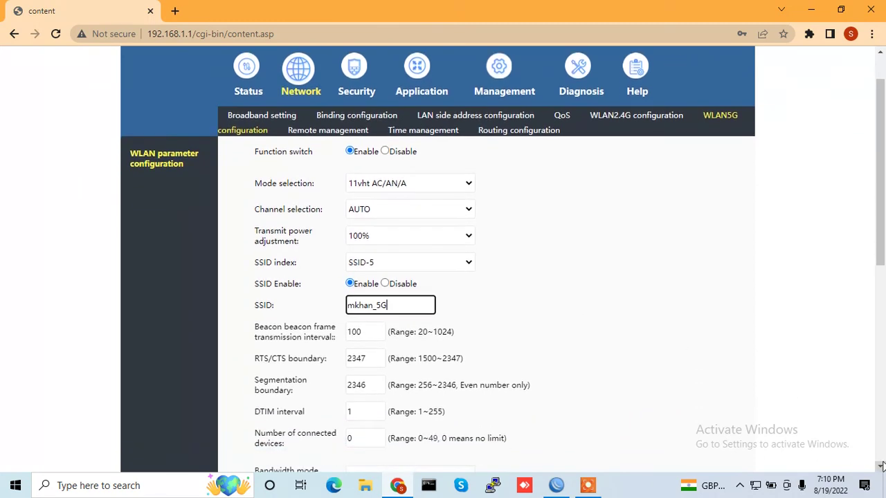
click(880, 466)
click(880, 466)
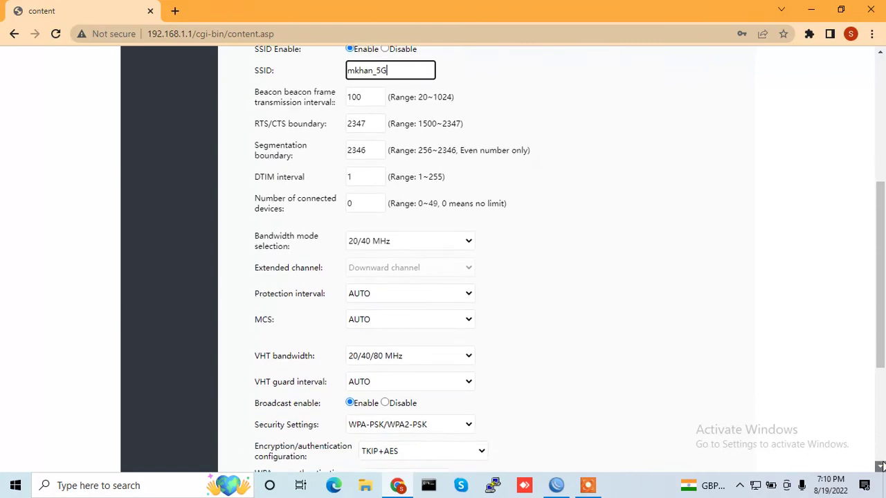
click(881, 466)
click(880, 466)
click(881, 465)
click(383, 351)
double_click(383, 350)
text(•••••••)
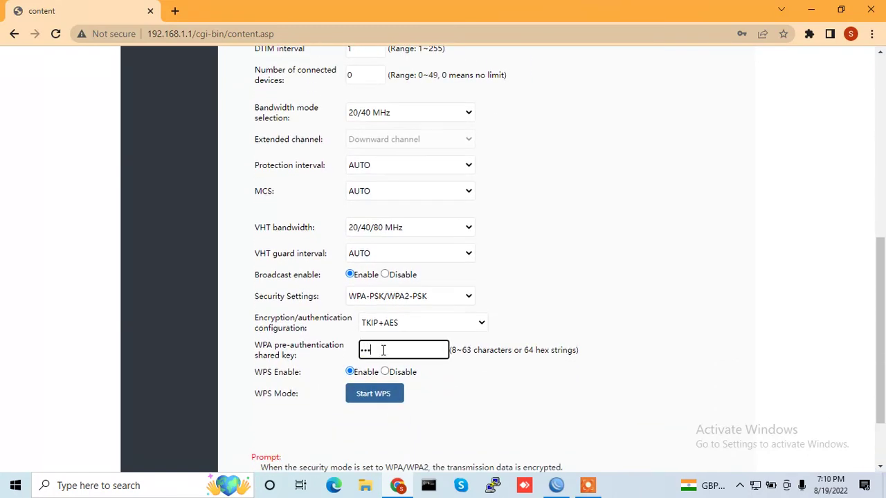
text(•)
scroll(882, 447, down, 2)
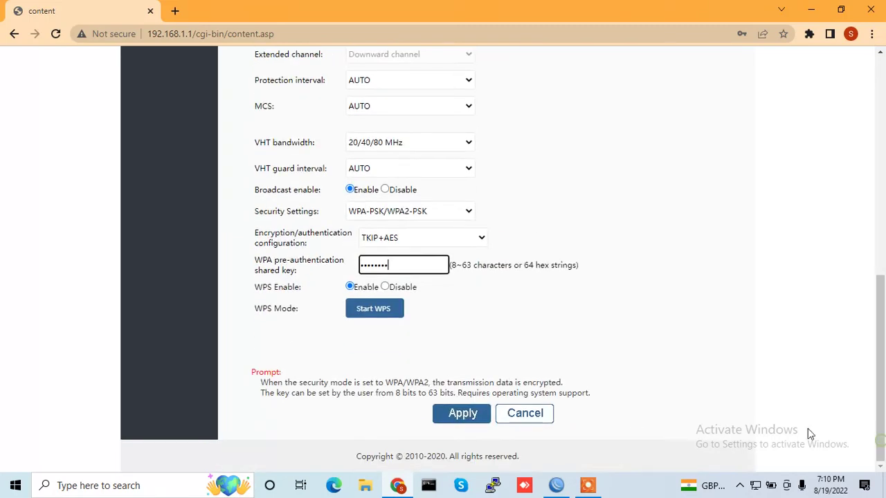
click(469, 419)
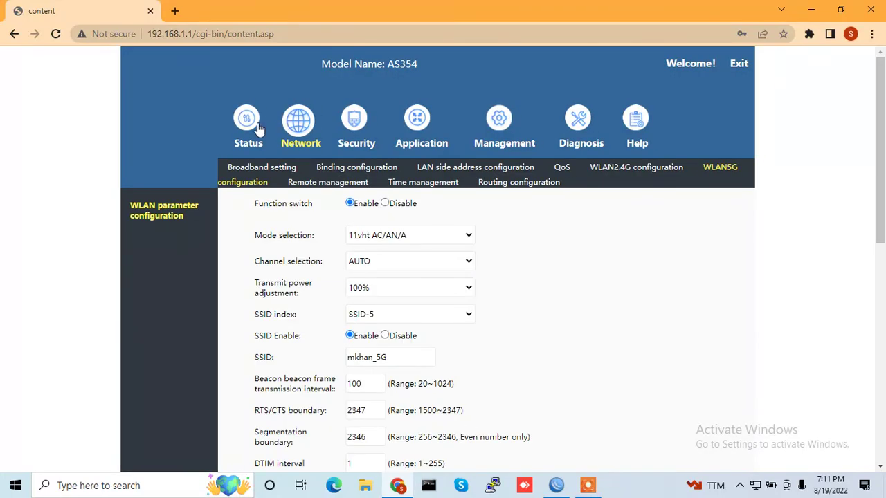
Return to Status Device Information, showing model AS354 and software V1.0.03
click(256, 126)
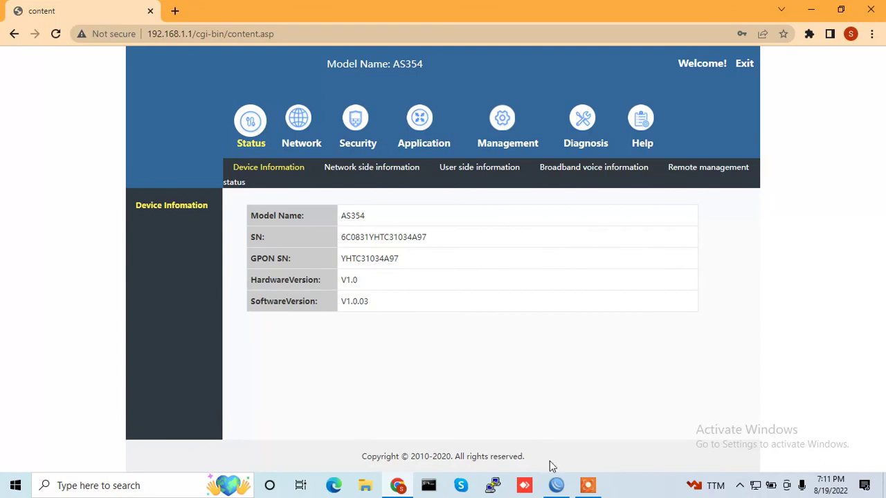
click(587, 488)
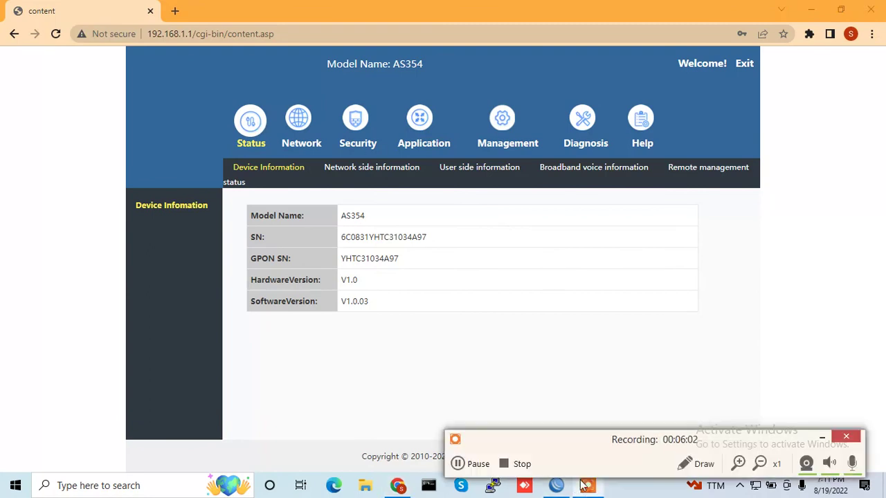